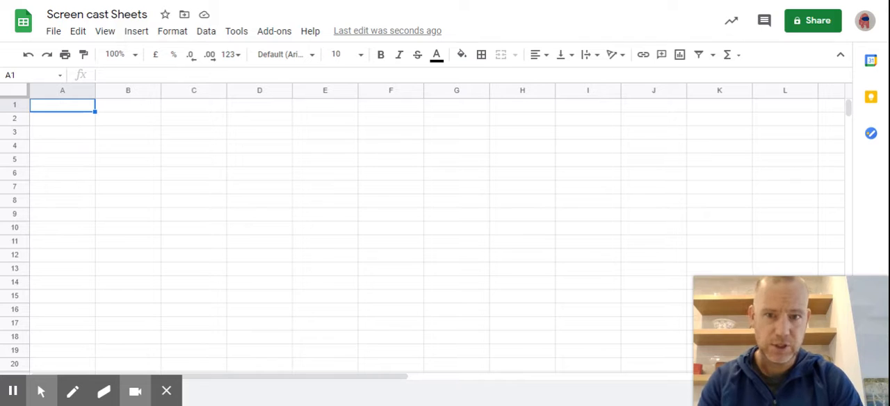
Step: Enter the column headings x in cell C3 and y in cell D3
{"action": "left_click", "coordinate": [177, 141]}
{"action": "type", "text": "x"}
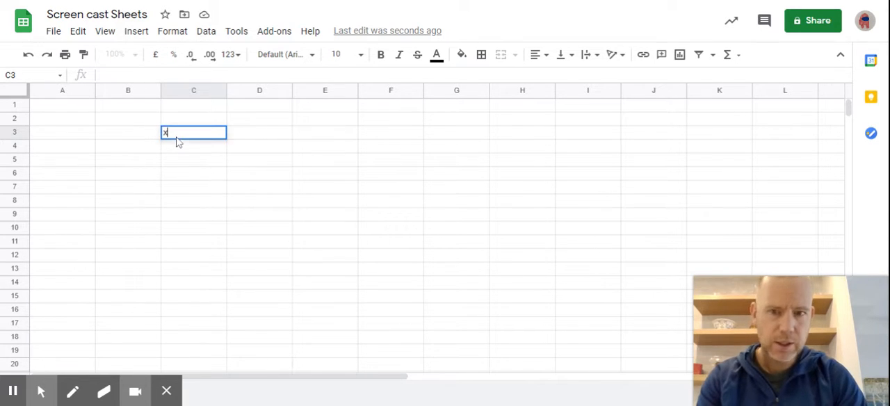
{"action": "key", "text": "Tab"}
{"action": "type", "text": "y"}
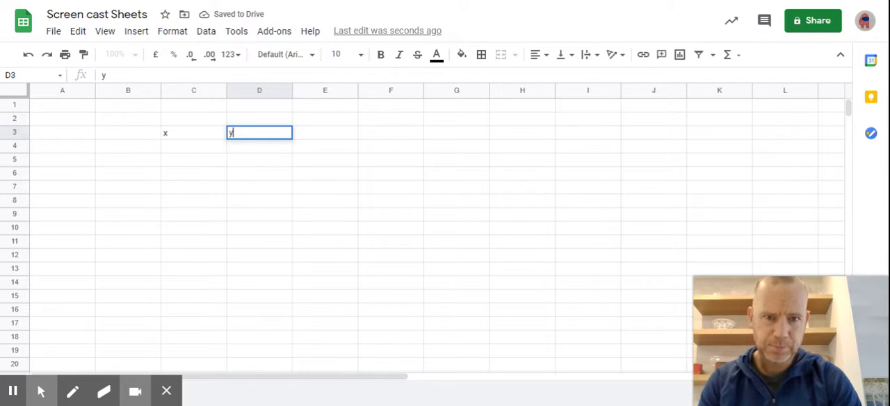
Step: Fill the x column with the whole numbers 1 to 8 in cells C4 to C11
{"action": "left_click", "coordinate": [174, 152]}
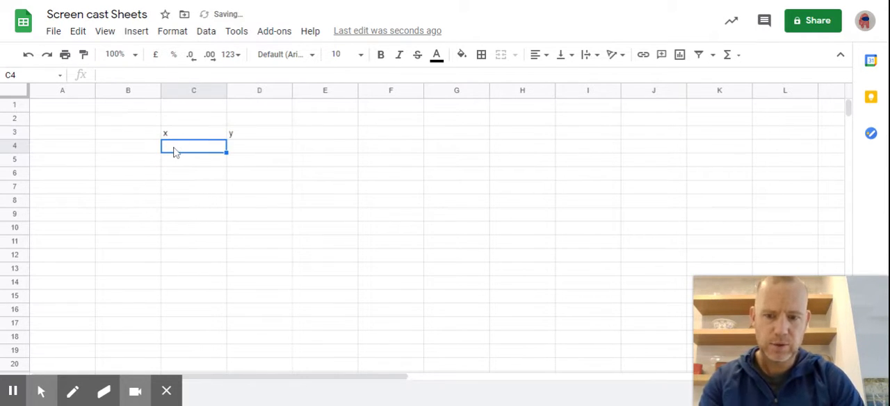
{"action": "type", "text": "1"}
{"action": "key", "text": "Return"}
{"action": "type", "text": "2"}
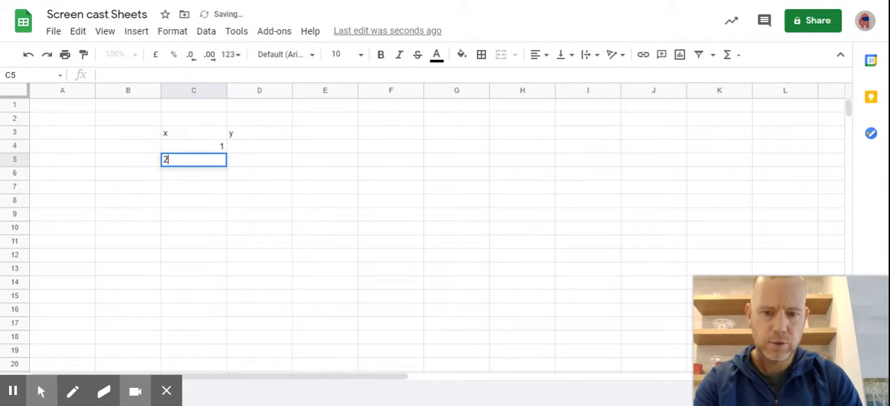
{"action": "key", "text": "Return"}
{"action": "type", "text": "3"}
{"action": "key", "text": "Return"}
{"action": "type", "text": "4 5"}
{"action": "key", "text": "Return"}
{"action": "type", "text": "6"}
{"action": "key", "text": "Return"}
{"action": "type", "text": "7"}
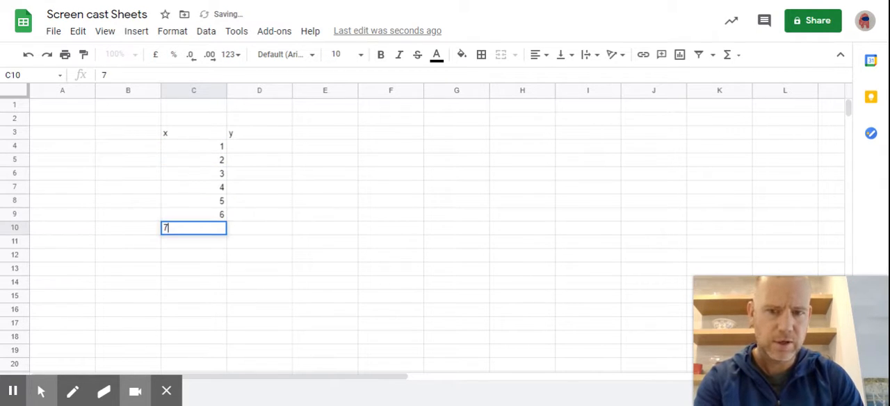
{"action": "key", "text": "Return"}
{"action": "type", "text": "8"}
Step: Enter the first five y values 2, 5, 8, 11 and 14 in cells D4 to D8
{"action": "left_click", "coordinate": [253, 152]}
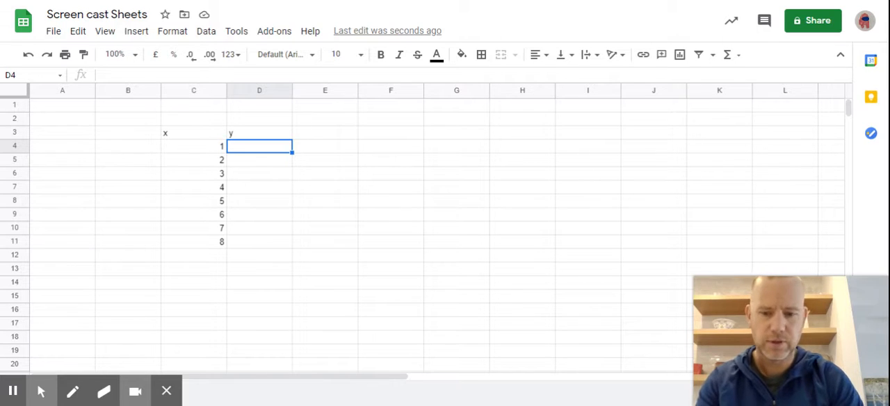
{"action": "type", "text": "2"}
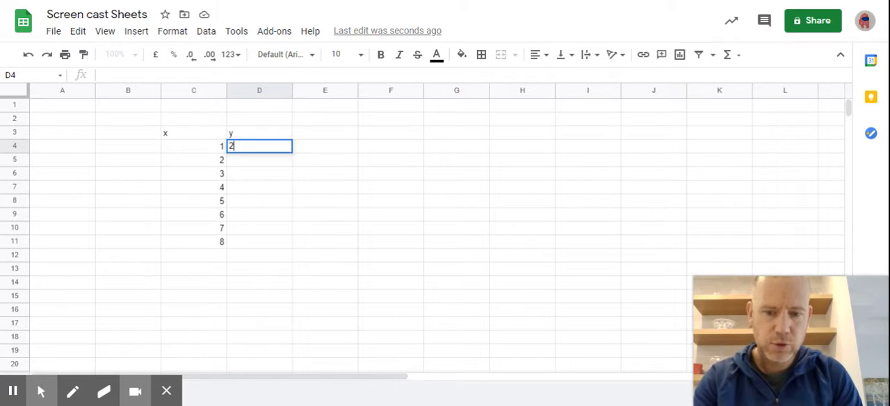
{"action": "key", "text": "Return"}
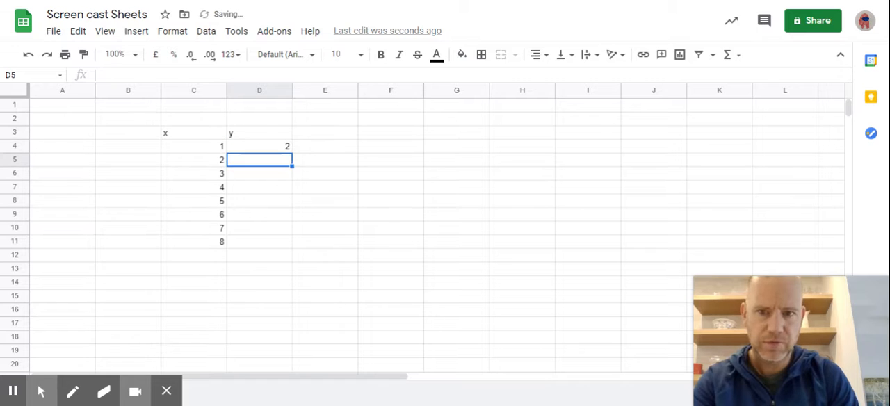
{"action": "type", "text": "5"}
{"action": "key", "text": "Return"}
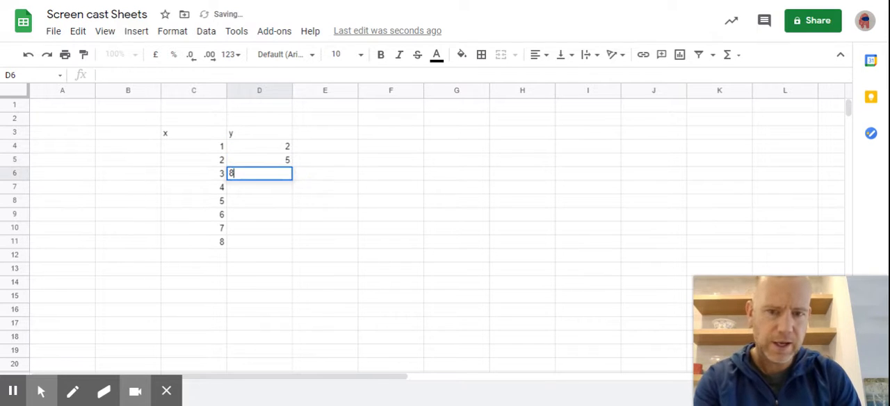
{"action": "type", "text": "8"}
{"action": "key", "text": "Return"}
{"action": "type", "text": "11"}
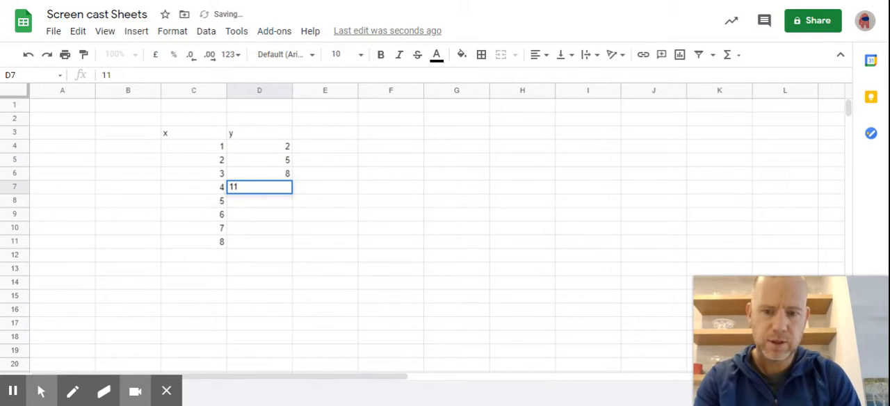
{"action": "key", "text": "Return"}
{"action": "type", "text": "14"}
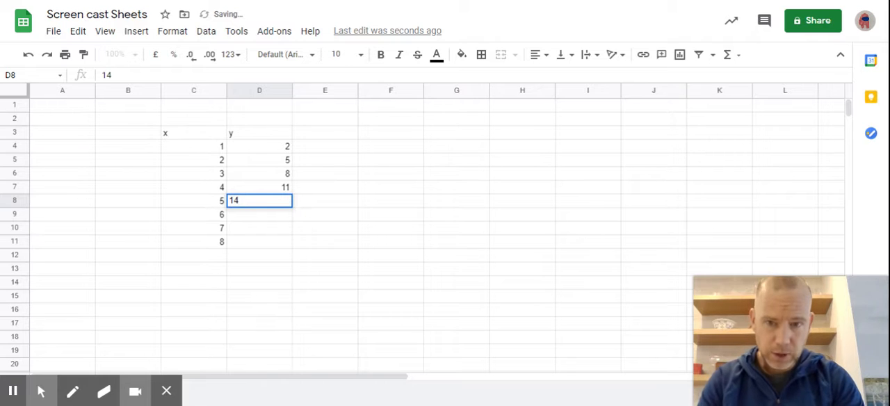
Step: Extend the number pattern in D4:D8 down to cell D11 with autofill
{"action": "left_click", "coordinate": [252, 152]}
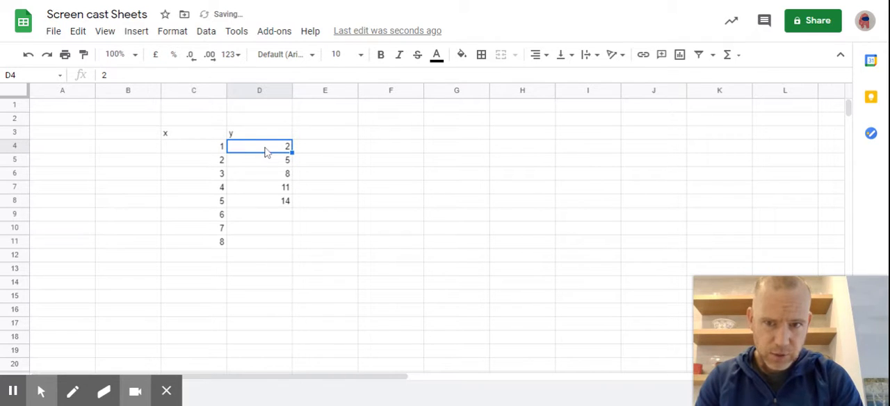
{"action": "left_click_drag", "start_coordinate": [265, 152], "coordinate": [263, 209]}
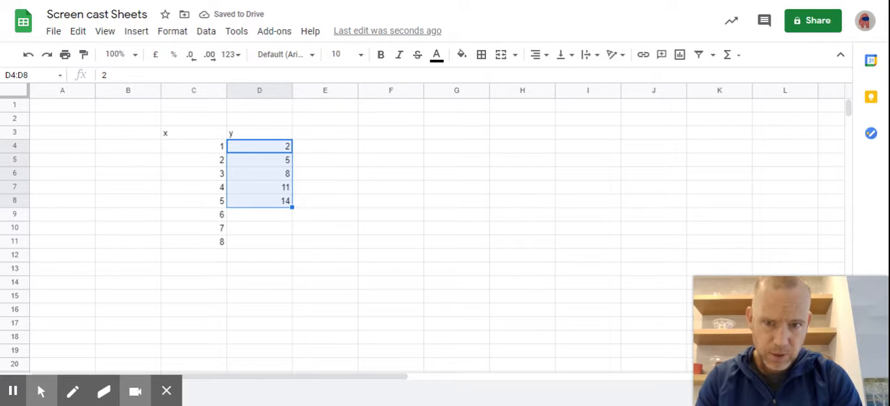
{"action": "left_click_drag", "start_coordinate": [293, 207], "coordinate": [291, 241]}
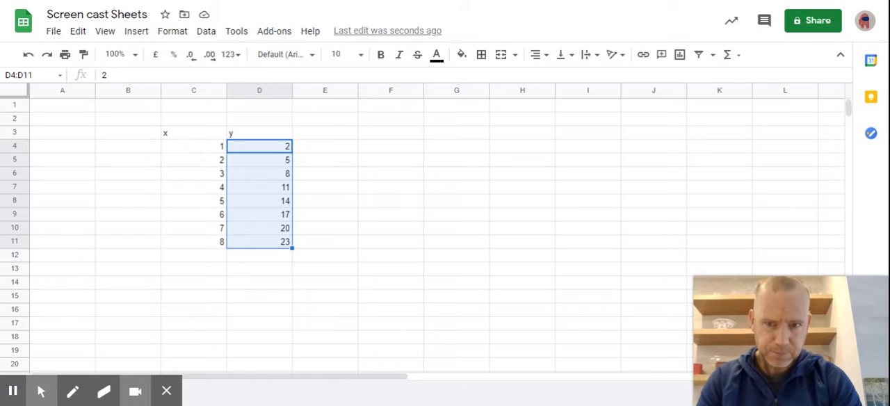
Step: Insert a chart of the x and y data in C3:D11 and change its type to a line chart
{"action": "left_click", "coordinate": [191, 137]}
{"action": "left_click_drag", "start_coordinate": [191, 137], "coordinate": [274, 252]}
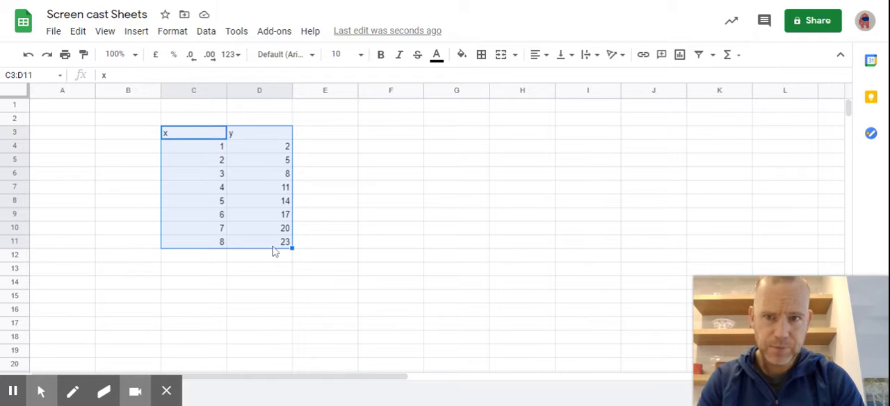
{"action": "left_click", "coordinate": [137, 32]}
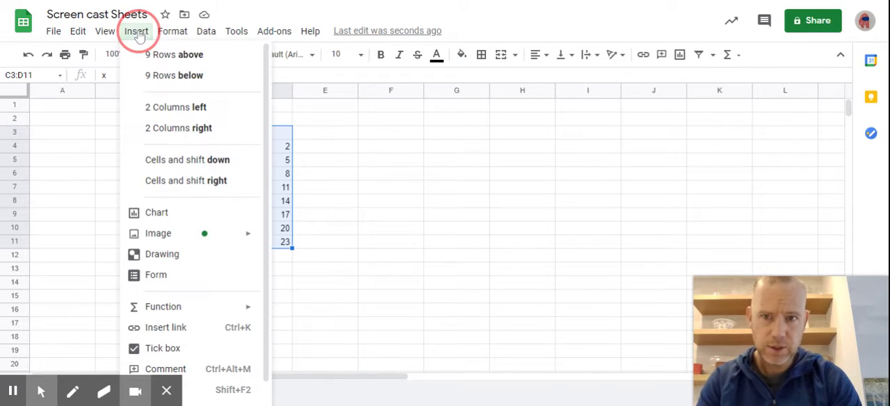
{"action": "left_click", "coordinate": [149, 211]}
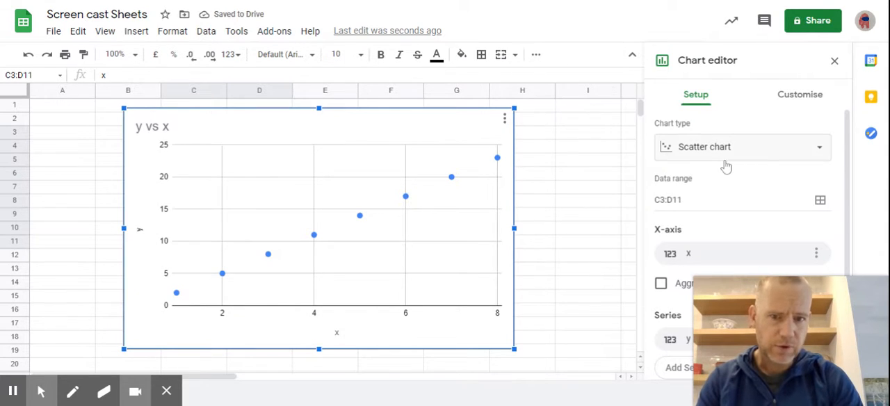
{"action": "left_click", "coordinate": [815, 148]}
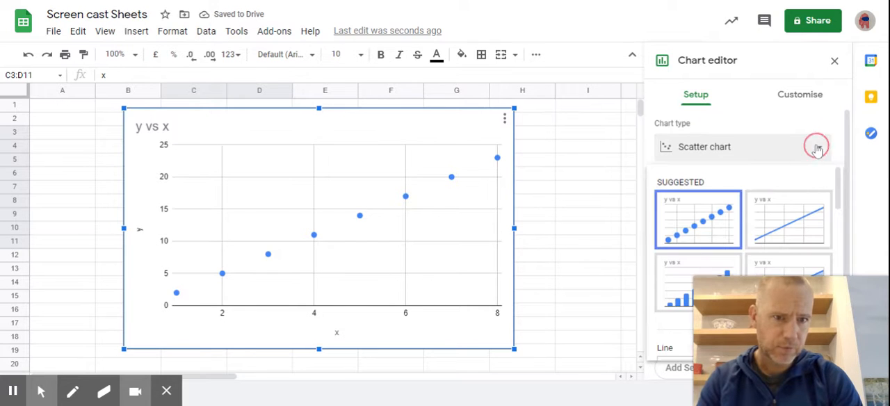
{"action": "left_click", "coordinate": [773, 215]}
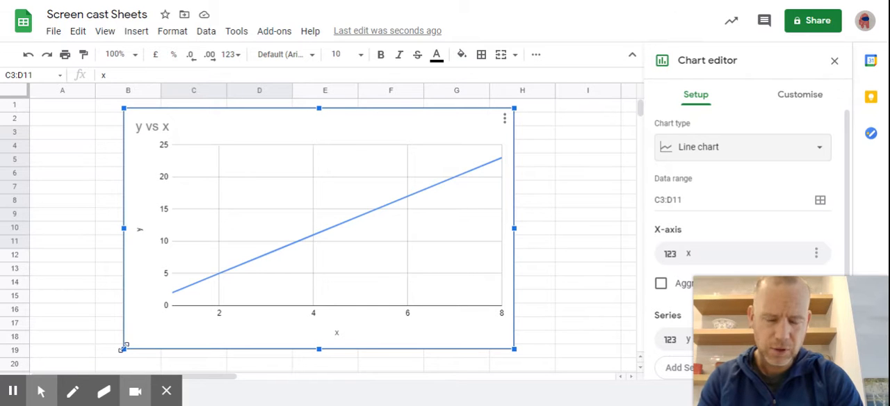
Step: Shrink the chart and move it beside the data table, over columns E to I
{"action": "left_click_drag", "start_coordinate": [124, 347], "coordinate": [197, 287]}
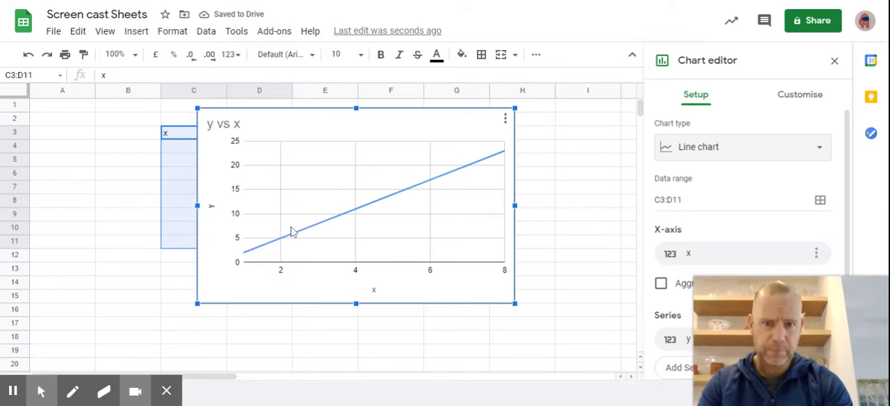
{"action": "left_click_drag", "start_coordinate": [348, 207], "coordinate": [458, 205]}
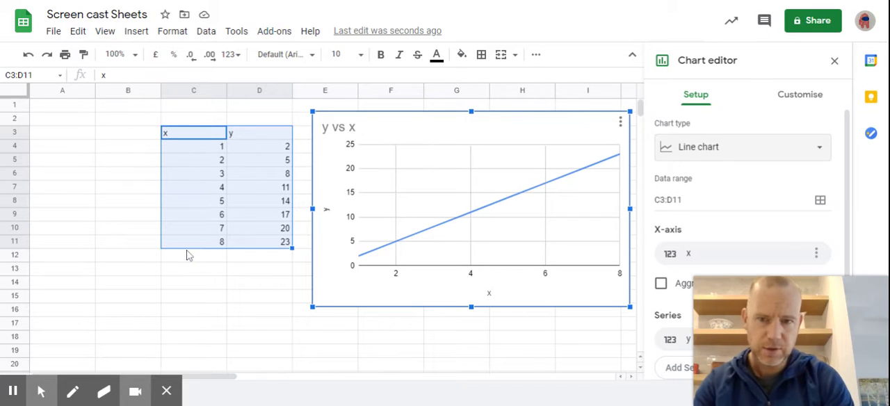
{"action": "left_click", "coordinate": [180, 274]}
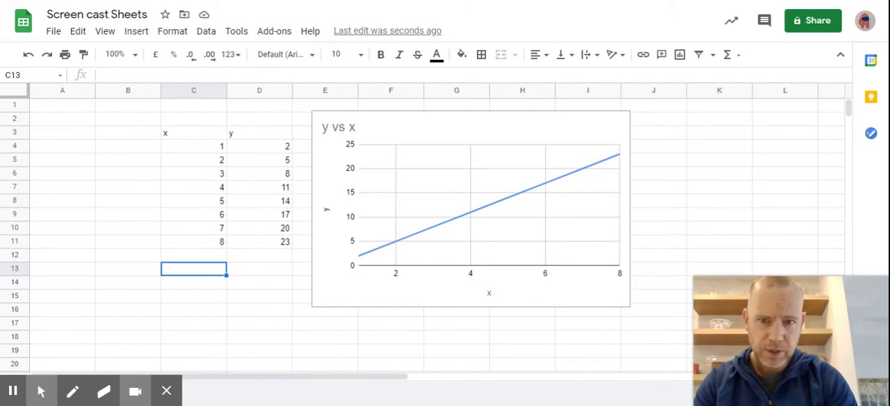
Step: Apply alternating colours to the table C3:D11 using the default light-blue (cyan) style with a header
{"action": "left_click", "coordinate": [190, 136]}
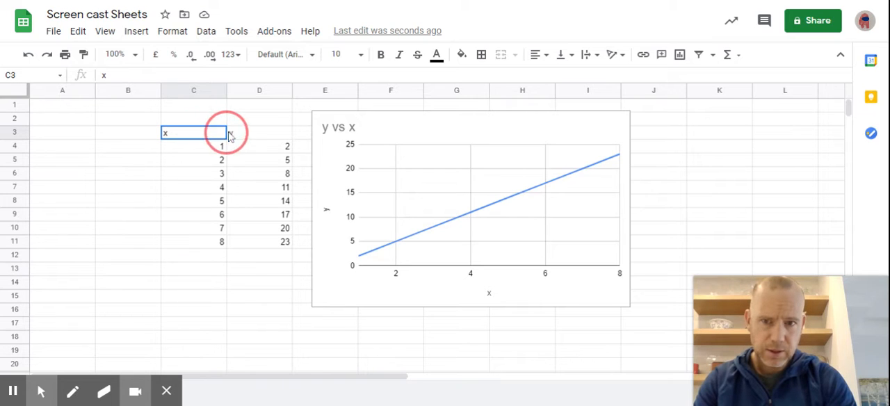
{"action": "left_click_drag", "start_coordinate": [230, 136], "coordinate": [252, 249]}
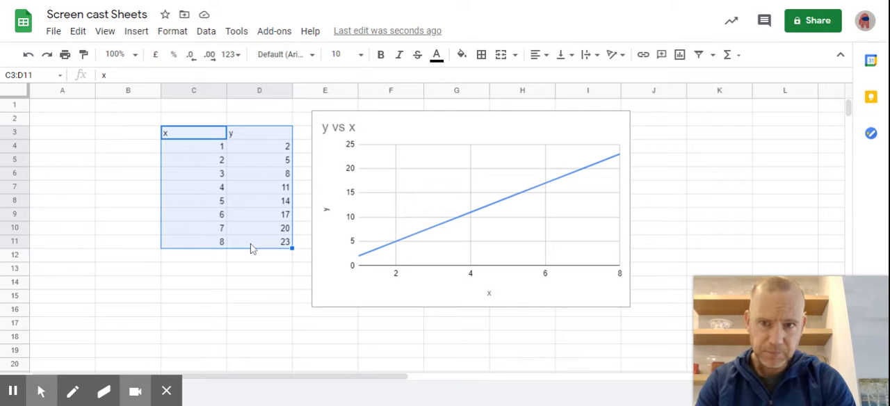
{"action": "left_click", "coordinate": [166, 37]}
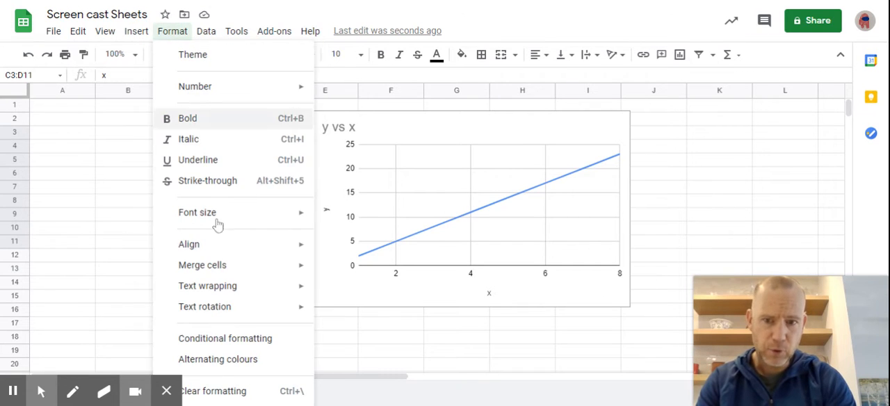
{"action": "left_click", "coordinate": [228, 365]}
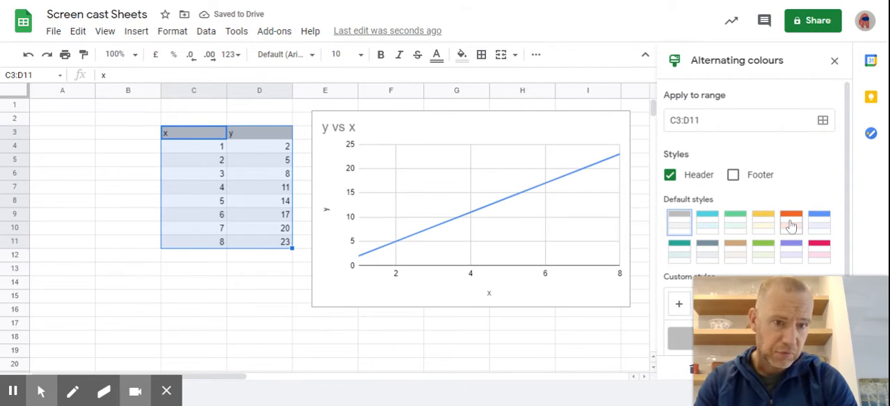
{"action": "left_click", "coordinate": [715, 219]}
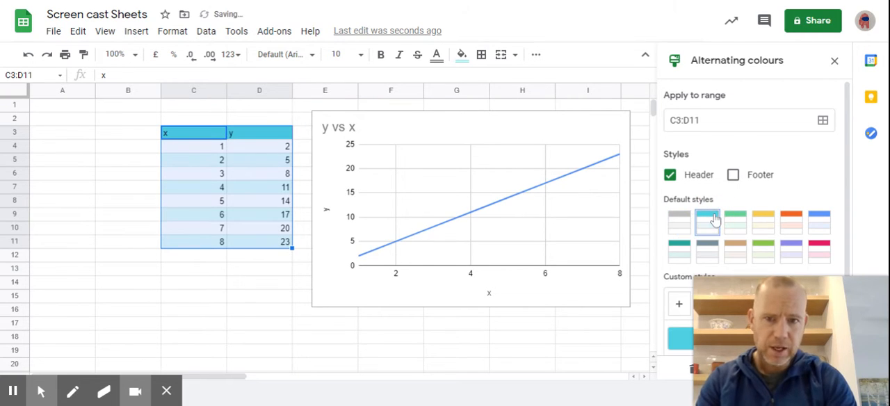
{"action": "left_click", "coordinate": [216, 278]}
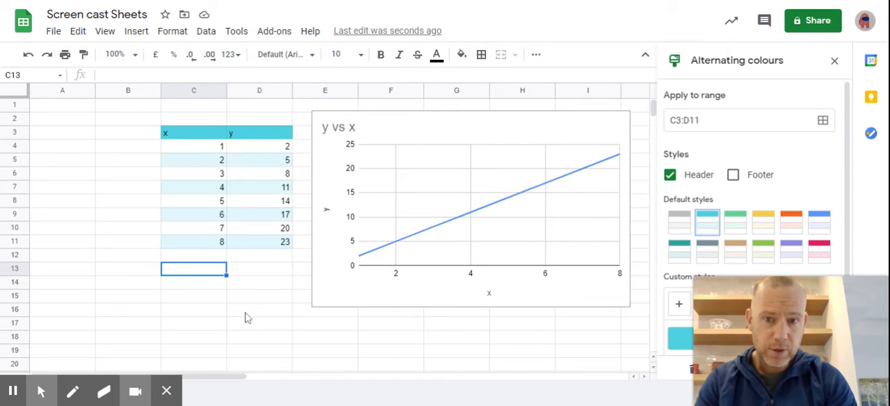
Step: Hide the gridlines of the sheet
{"action": "left_click", "coordinate": [168, 313]}
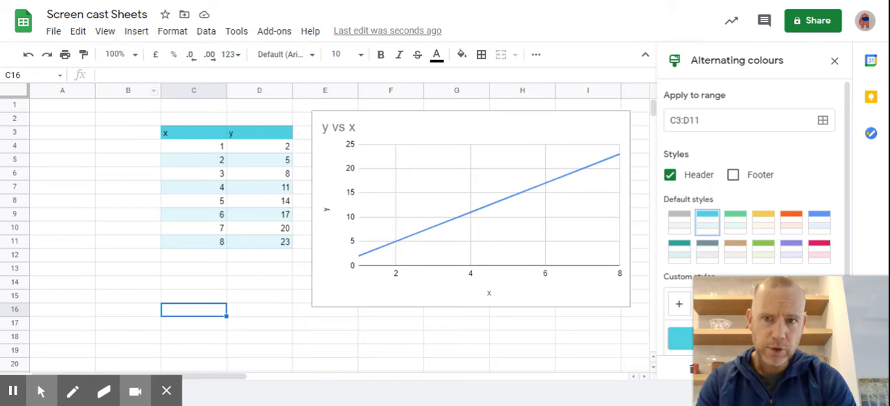
{"action": "left_click", "coordinate": [106, 33]}
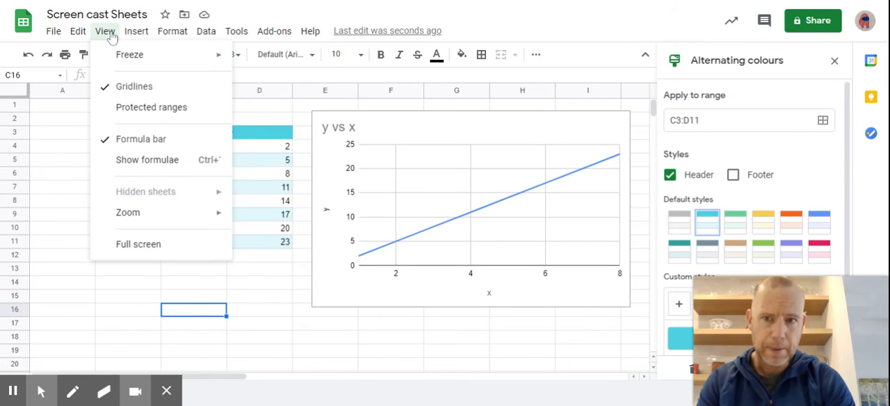
{"action": "left_click", "coordinate": [123, 86]}
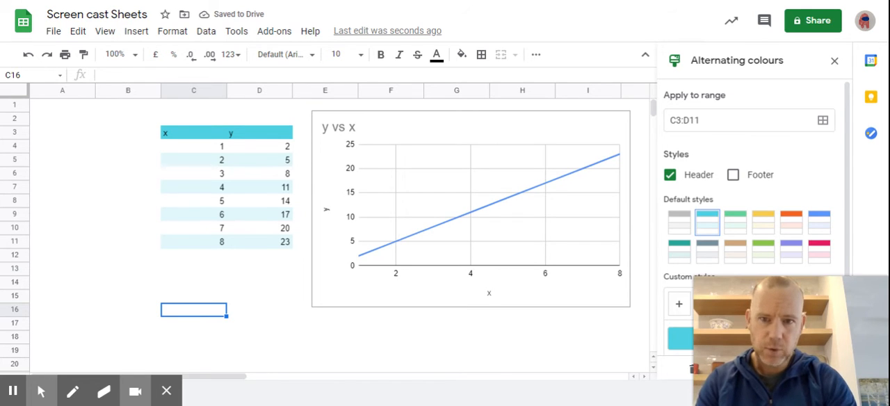
Step: Add borders around all cells of the table C3:D11
{"action": "left_click", "coordinate": [193, 134]}
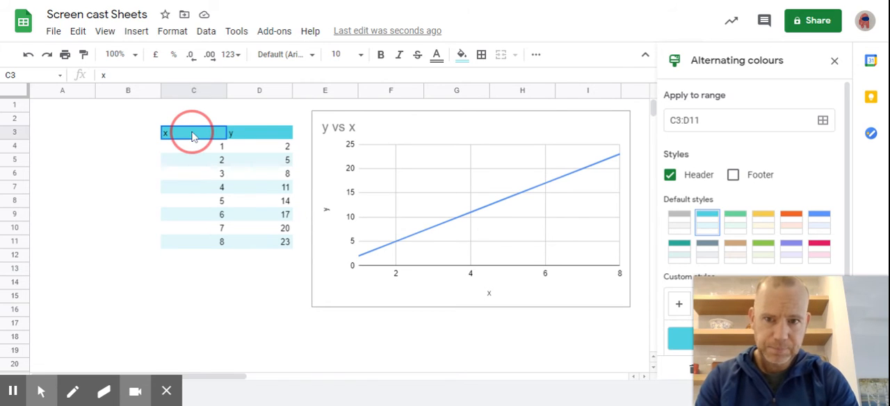
{"action": "left_click_drag", "start_coordinate": [193, 134], "coordinate": [245, 243]}
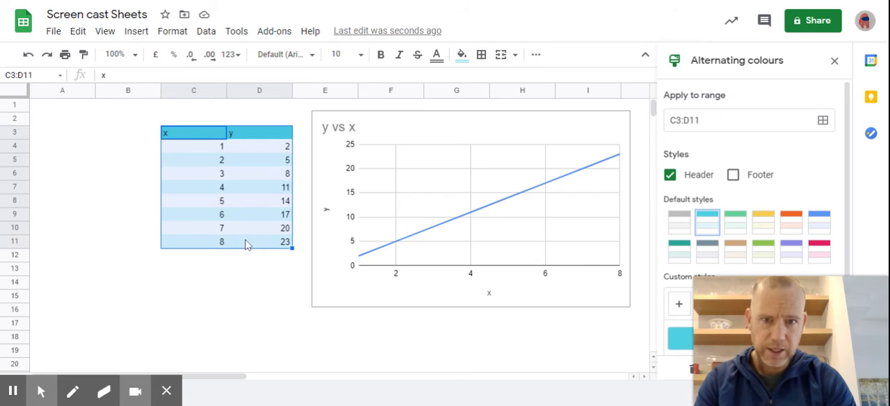
{"action": "left_click", "coordinate": [483, 57]}
{"action": "left_click", "coordinate": [487, 80]}
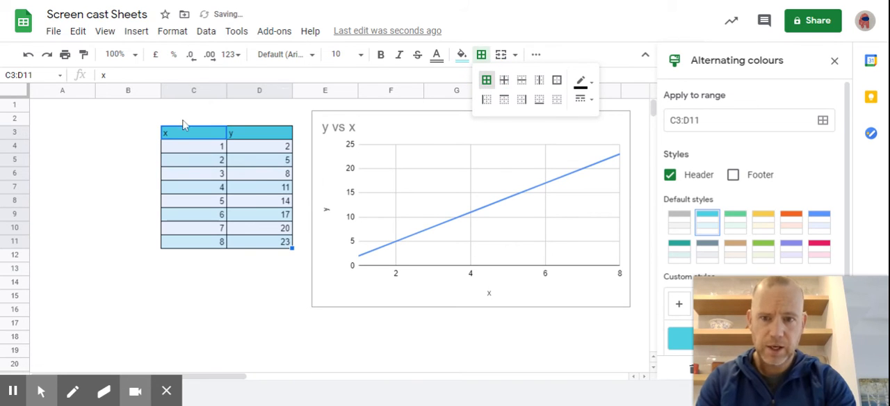
{"action": "left_click", "coordinate": [90, 233]}
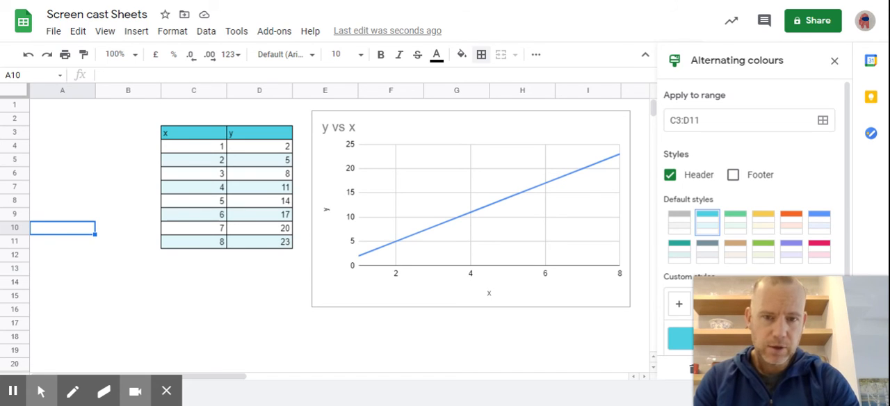
{"action": "left_click", "coordinate": [391, 136]}
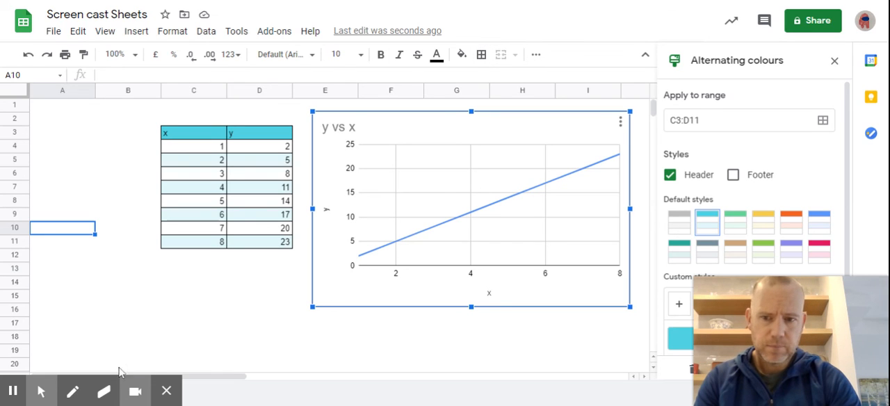
{"action": "mouse_move", "coordinate": [37, 391]}
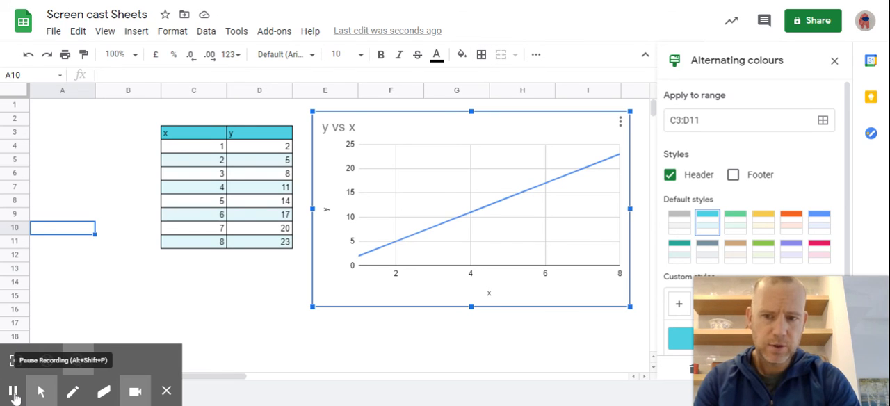